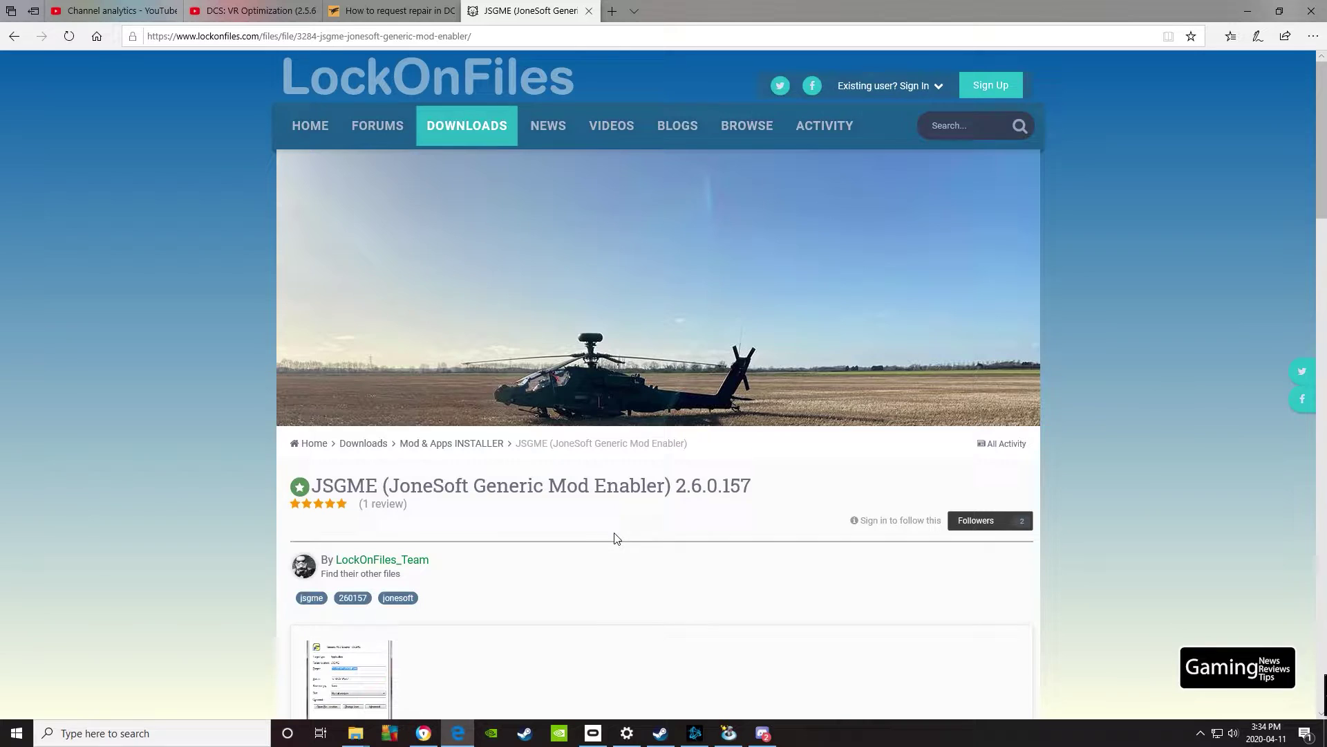
scroll(615, 539, down, 3)
scroll(617, 538, down, 2)
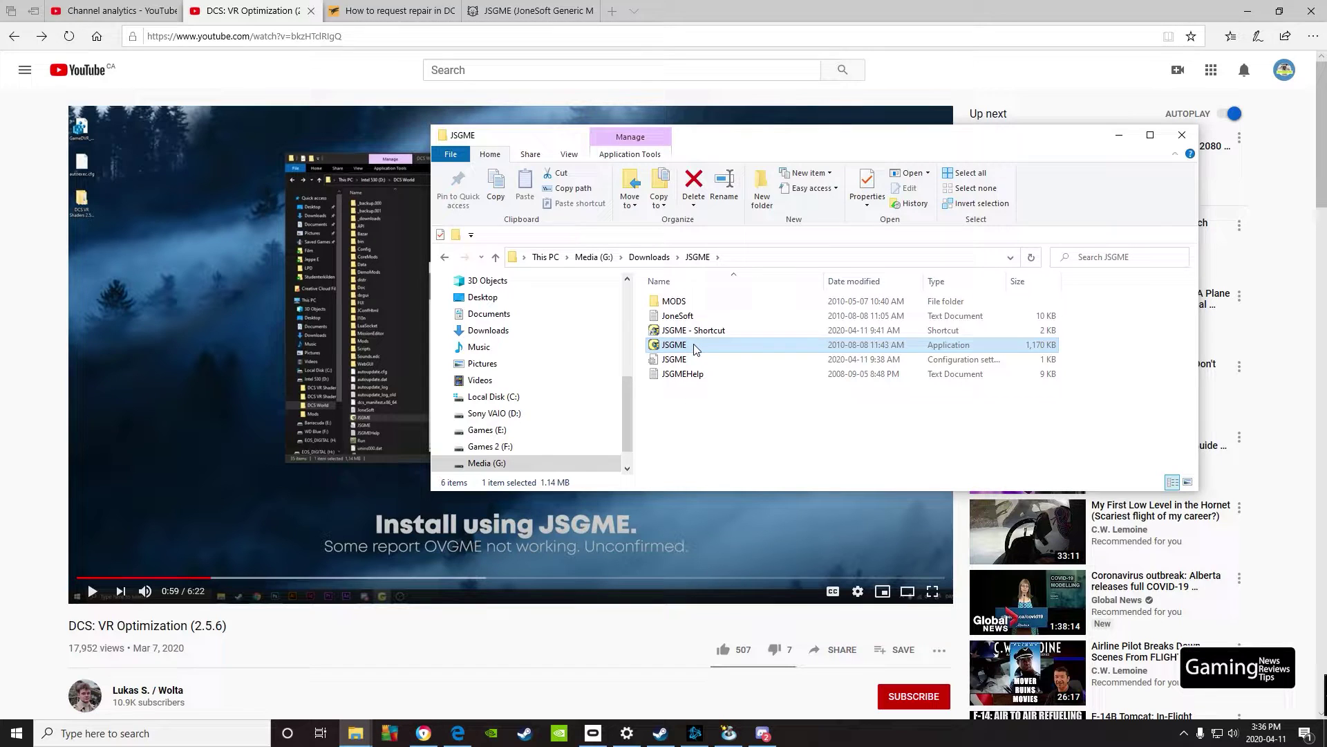
Create a shortcut to the JSGME application in its own folder and open the new shortcut's properties.
right_click(695, 350)
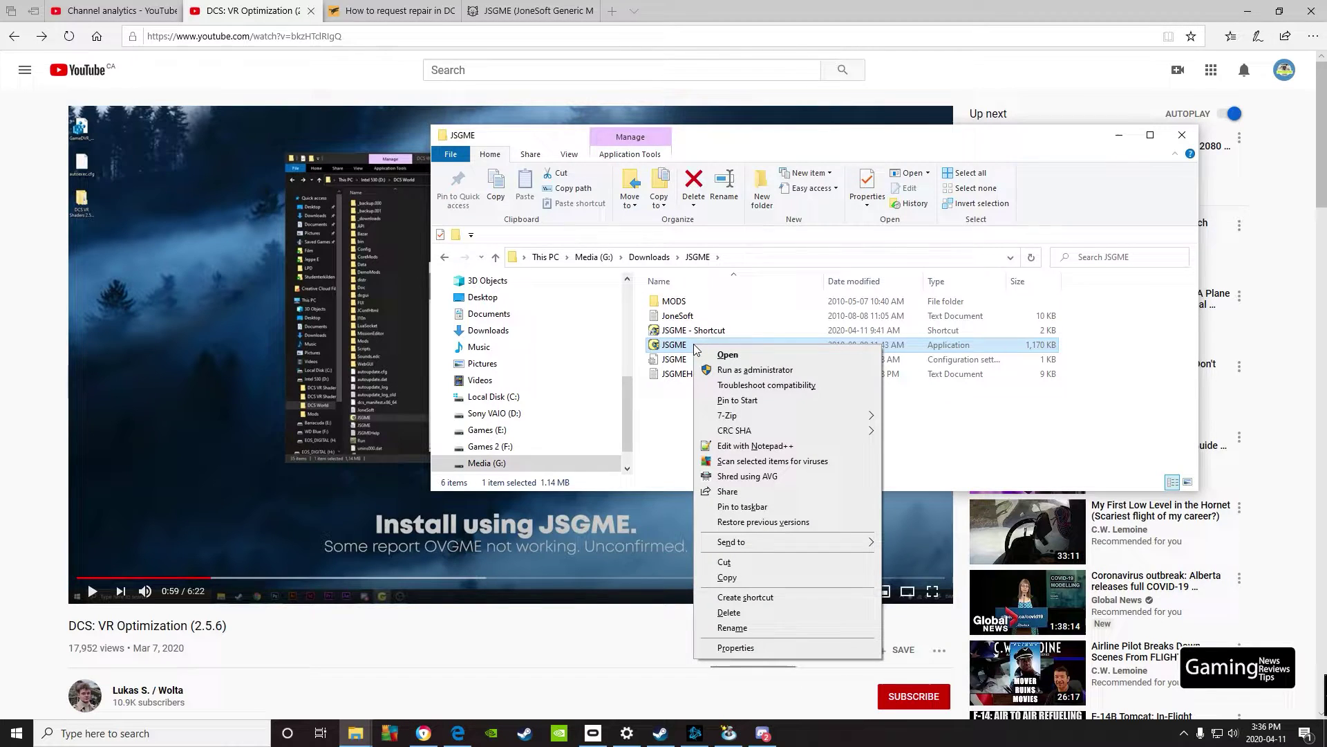
click(785, 599)
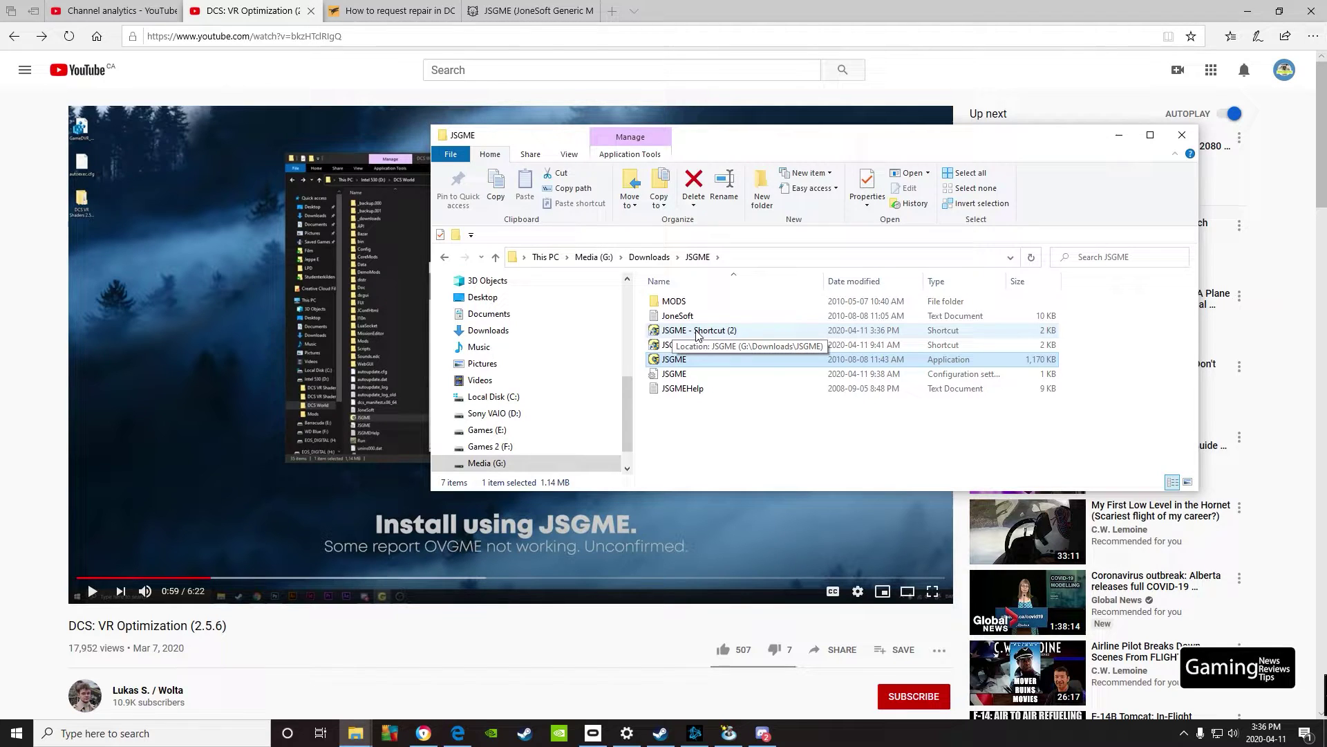
right_click(696, 331)
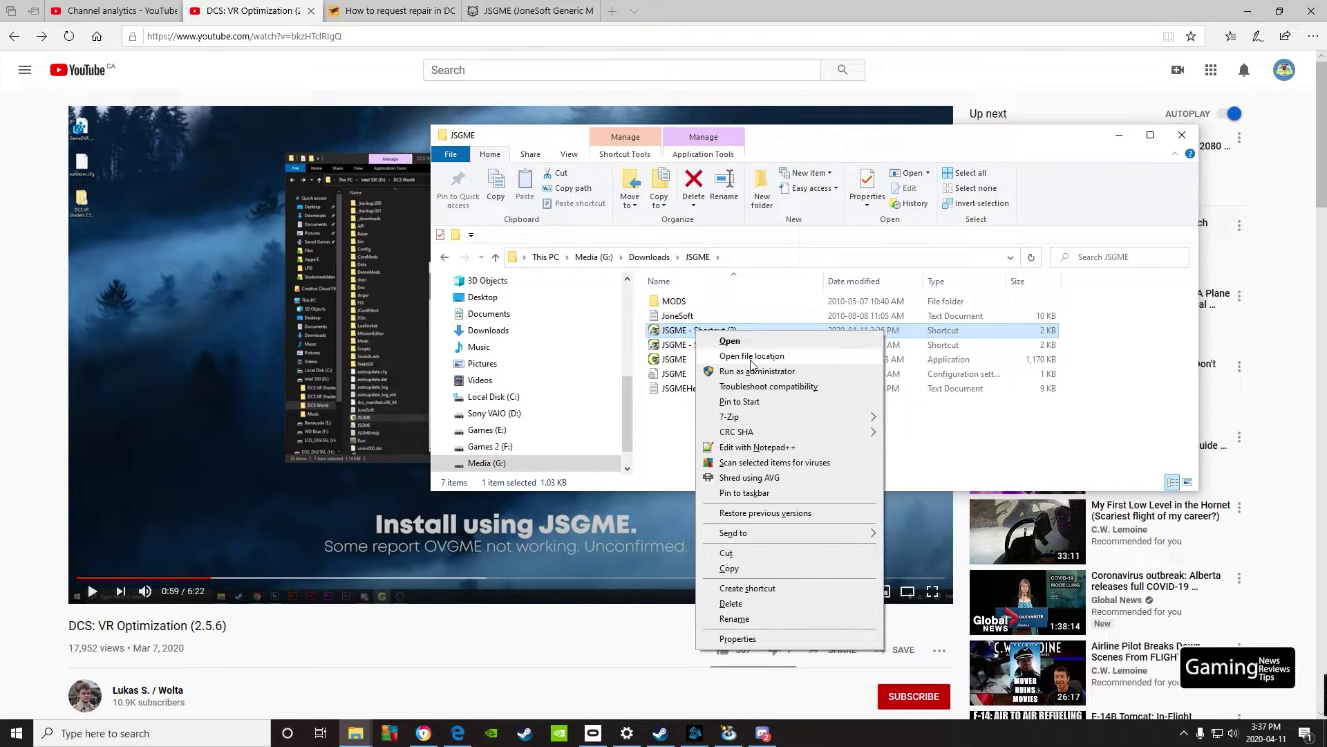
click(765, 639)
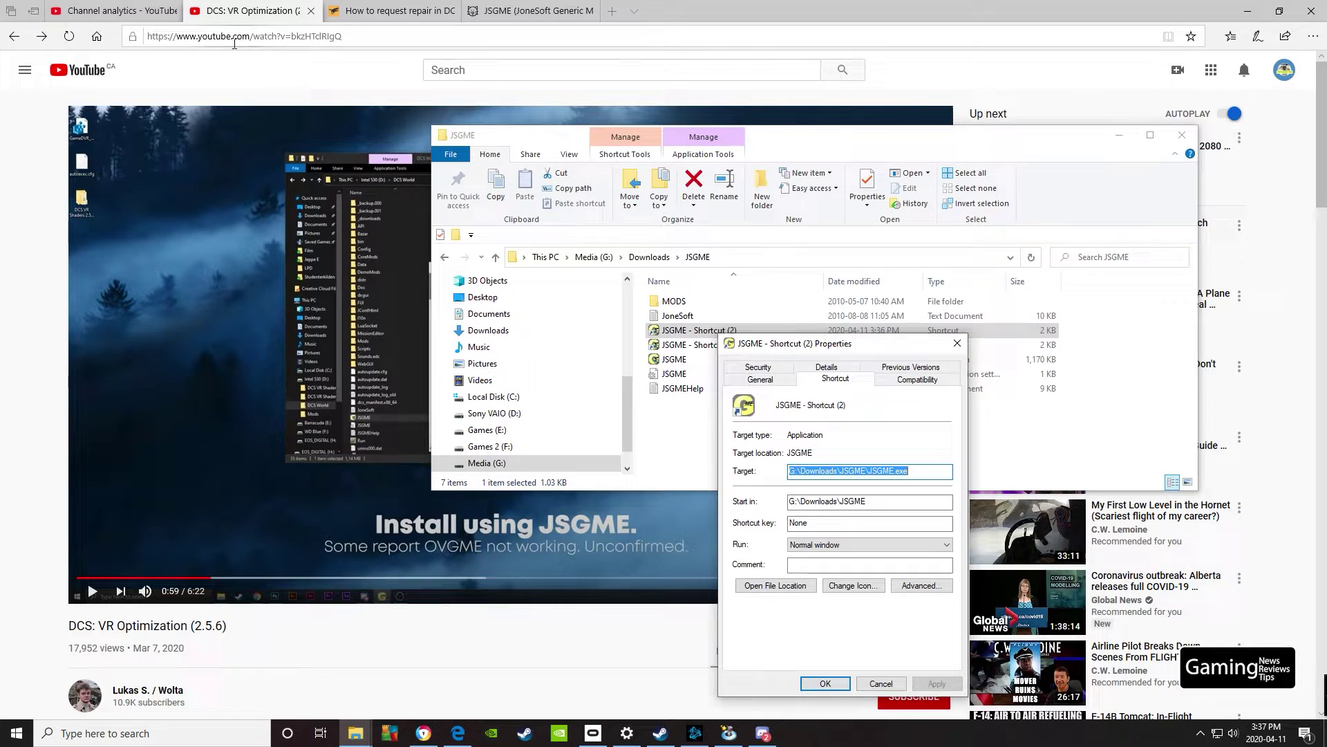
Switch to the DCS World OpenBeta folder window in File Explorer and copy the folder's full path.
click(245, 77)
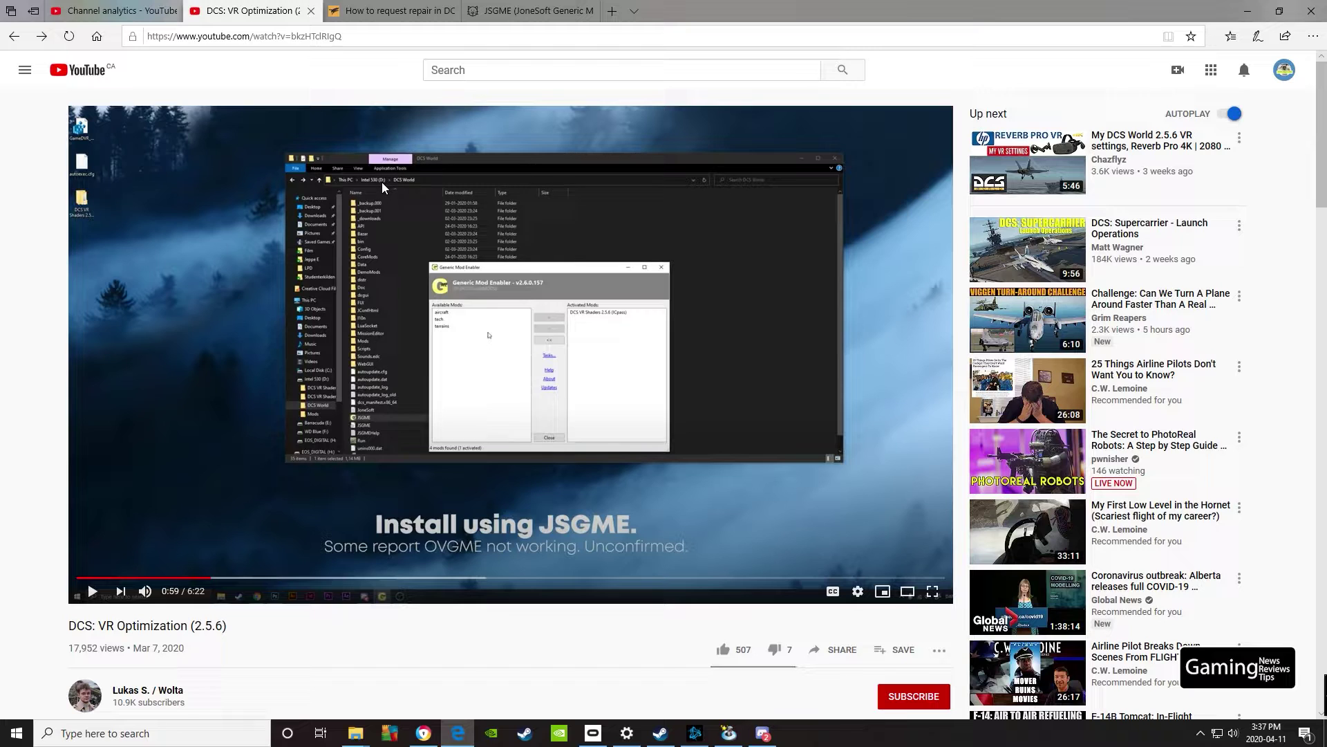
key(alt+Tab)
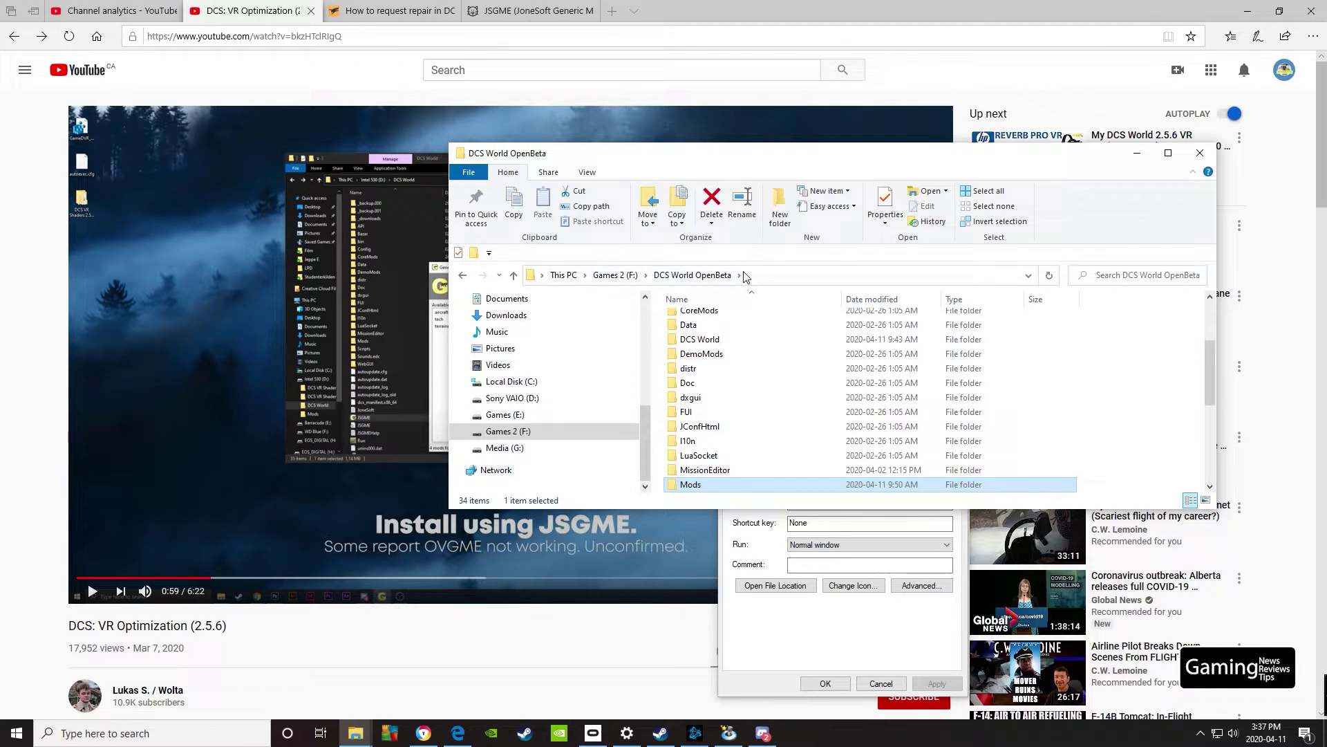
right_click(750, 276)
key(Escape)
click(757, 277)
key(ctrl+c)
right_click(671, 276)
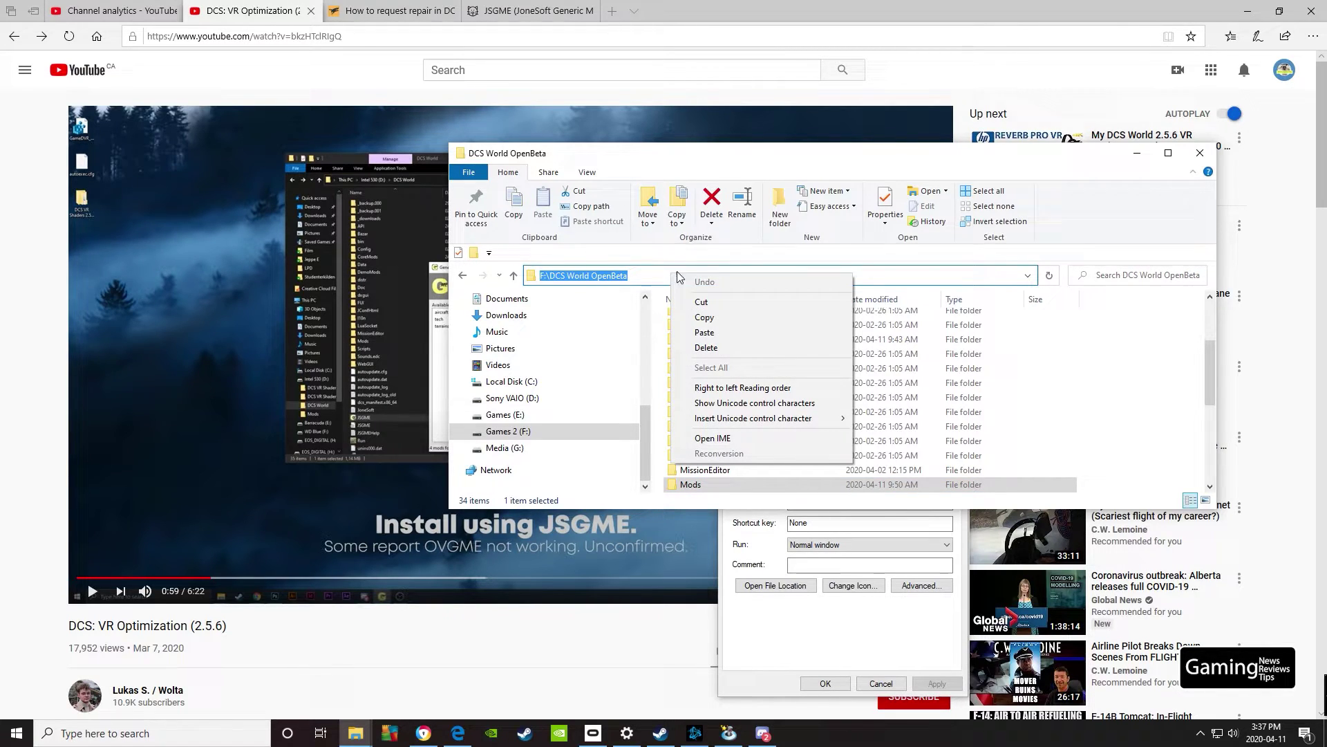
click(719, 317)
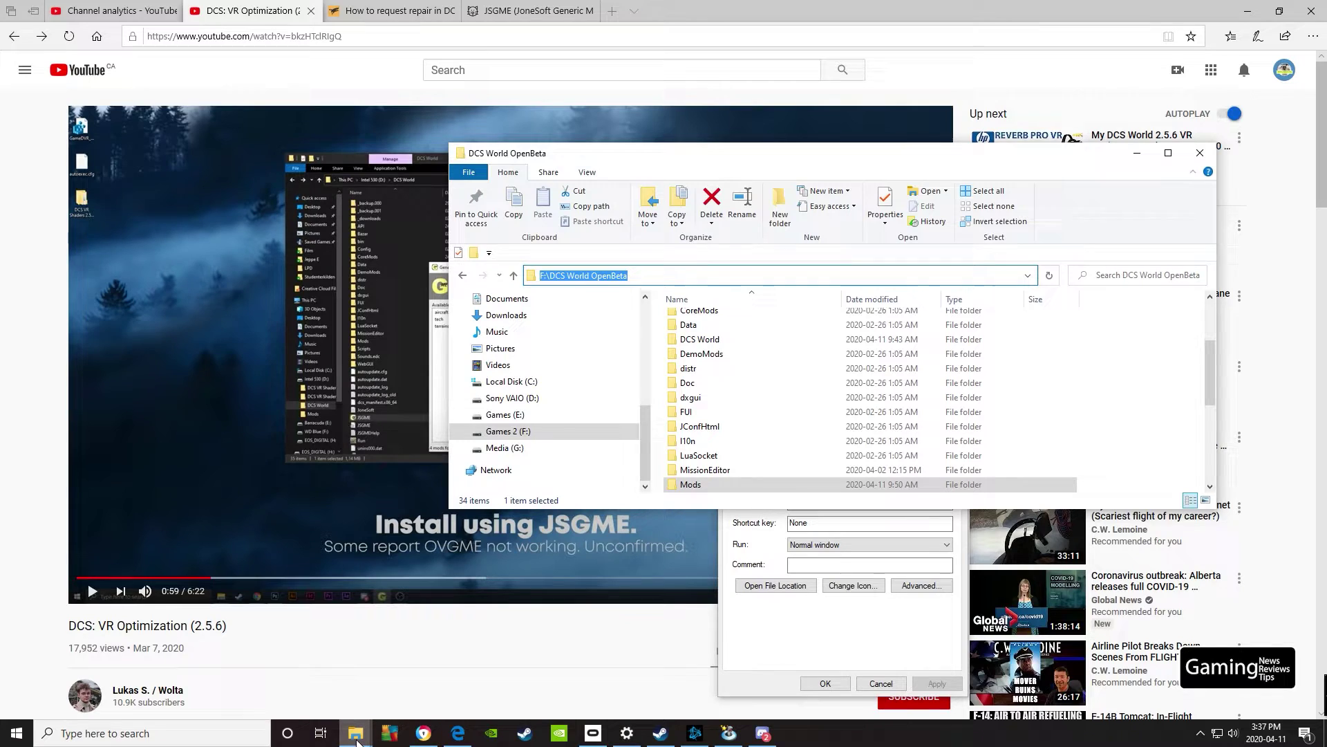
Set the new JSGME shortcut's start-in folder to F:\DCS World OpenBeta and save its properties.
mouse_move(355, 734)
click(569, 668)
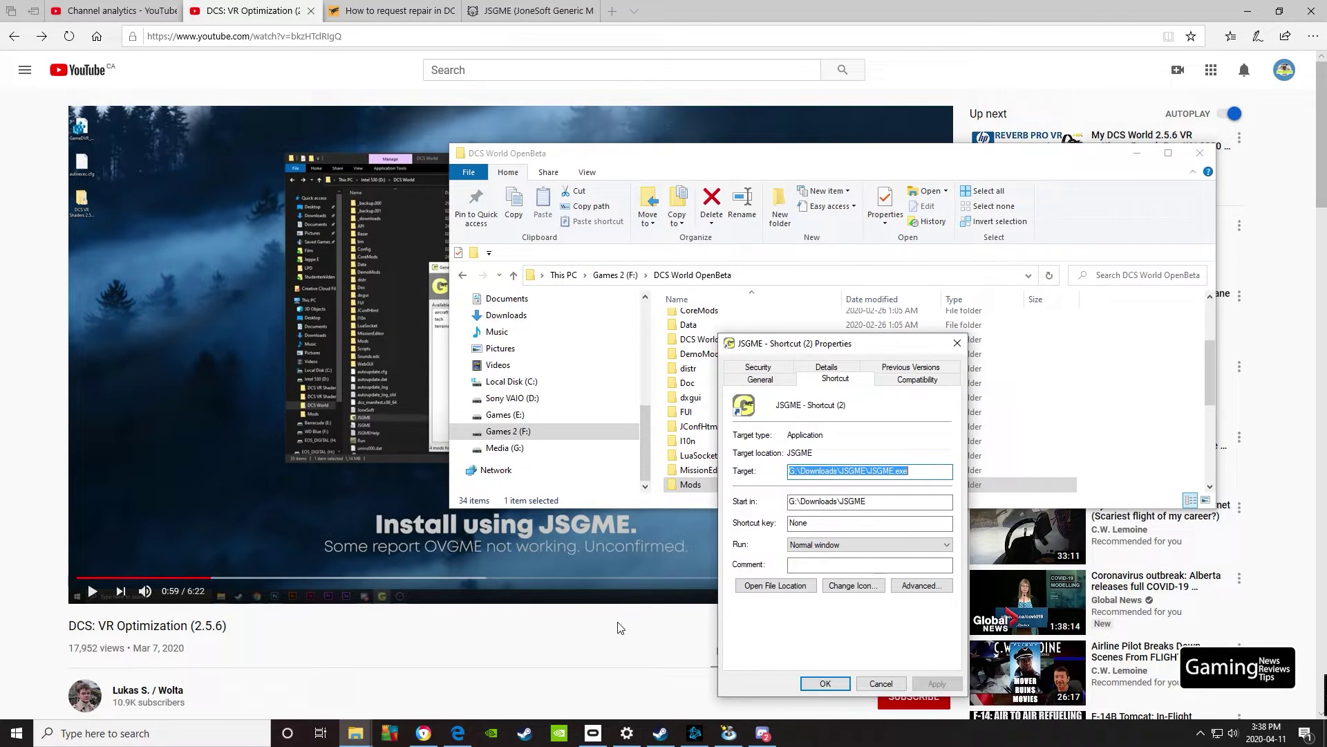
drag(880, 502, 741, 495)
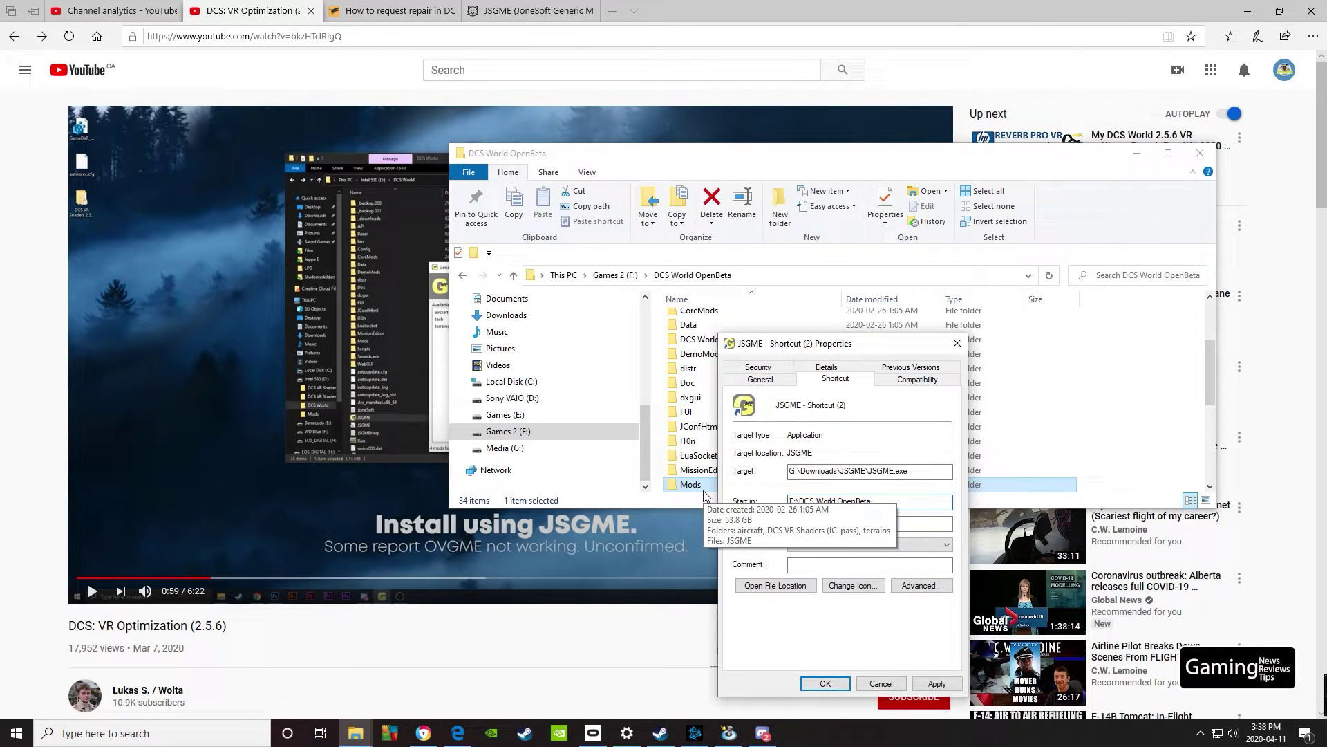
key(ctrl+v)
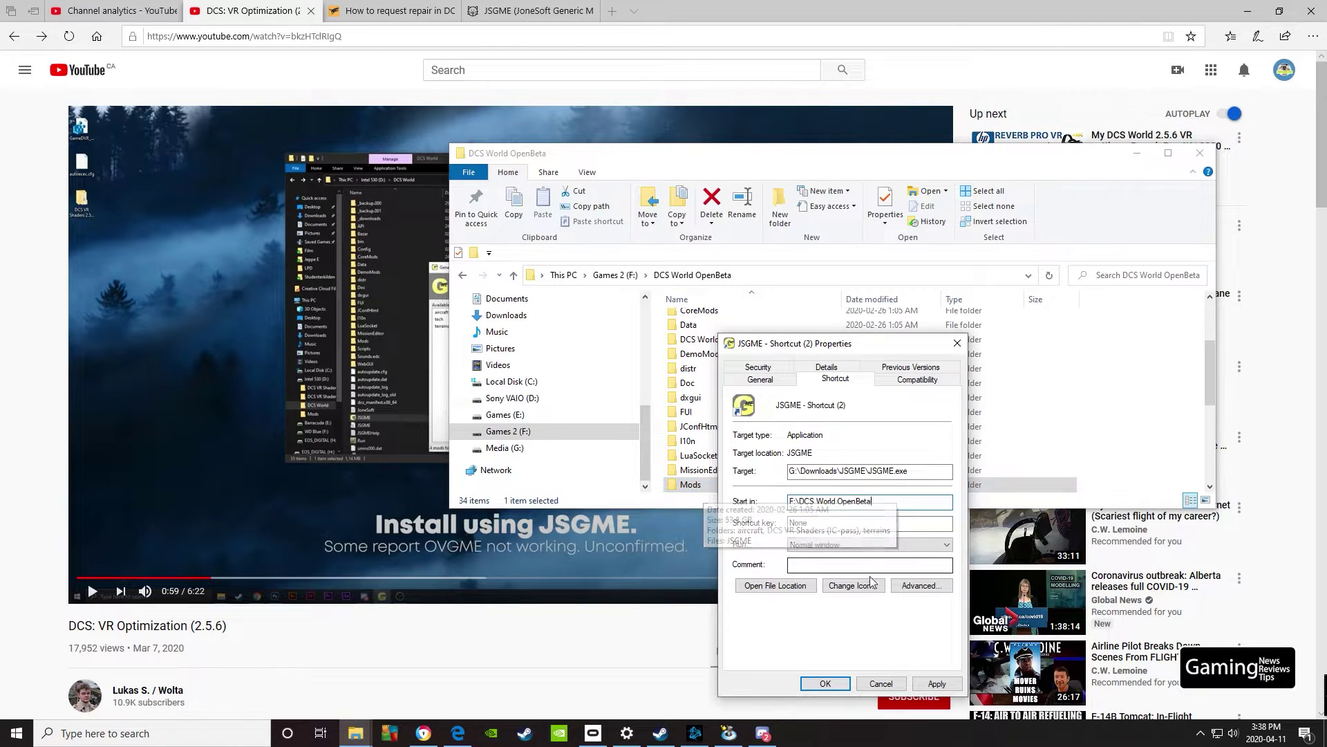
click(937, 684)
click(824, 683)
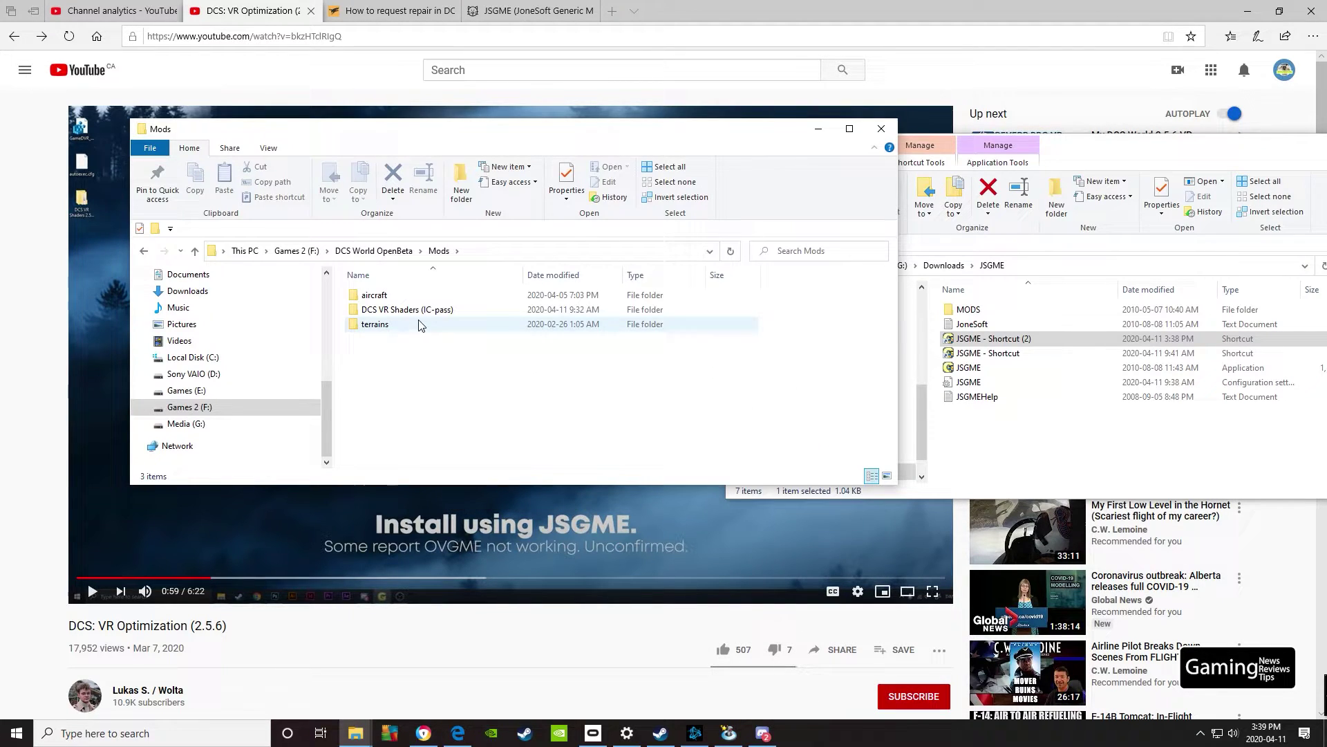
Launch the mod enabler from JSGME - Shortcut (2) in the JSGME folder.
mouse_move(424, 316)
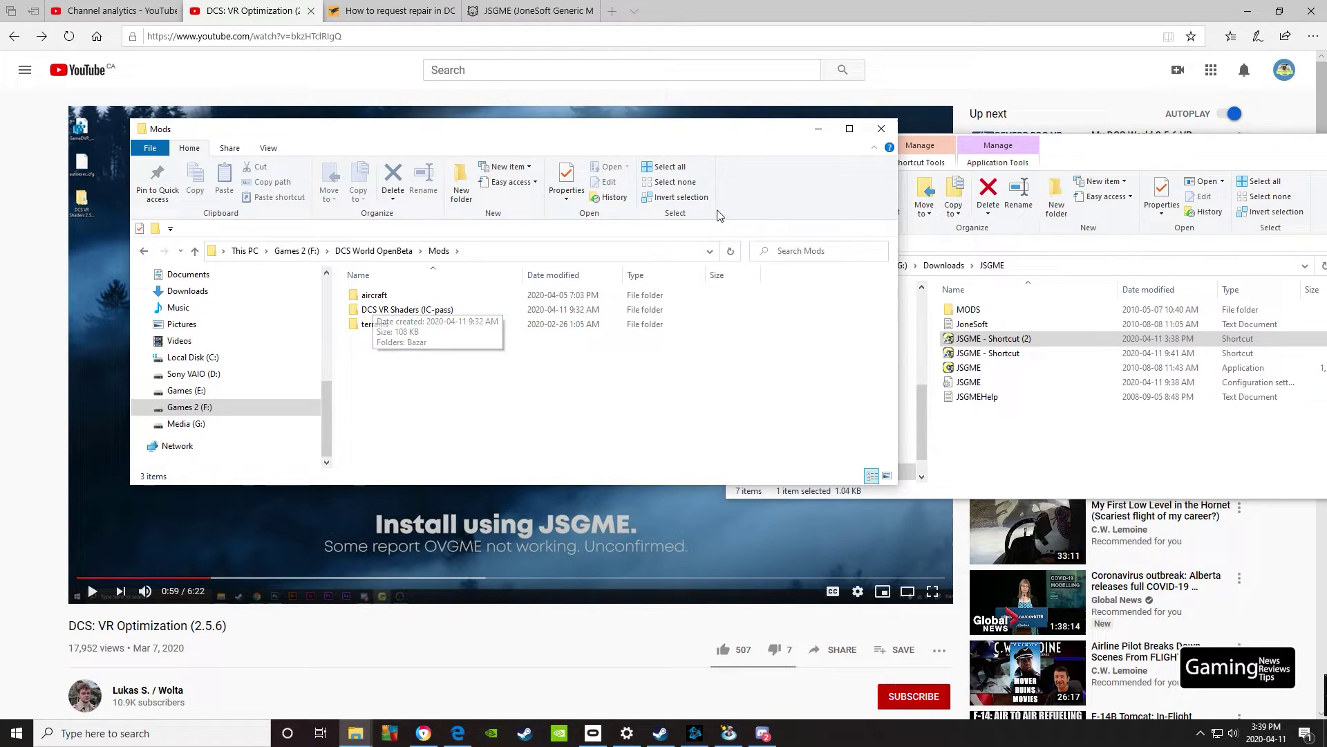
click(1094, 152)
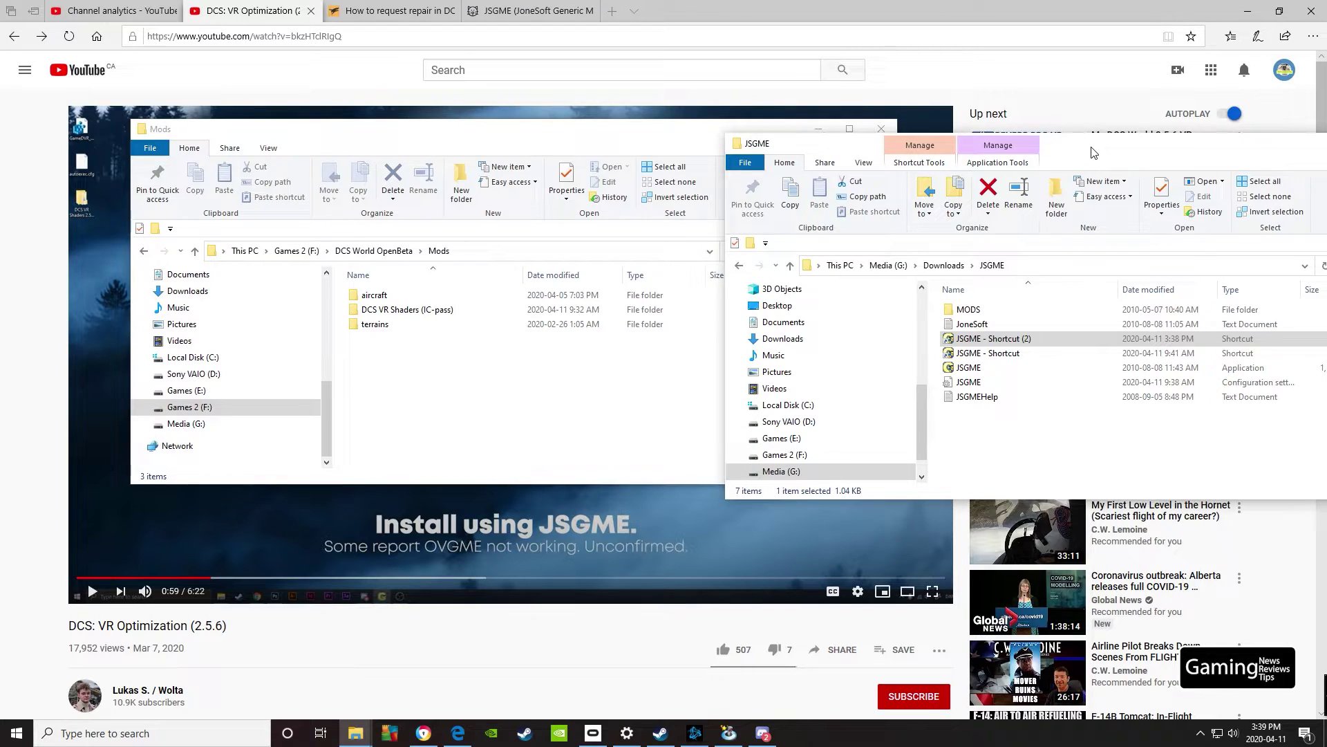
double_click(994, 339)
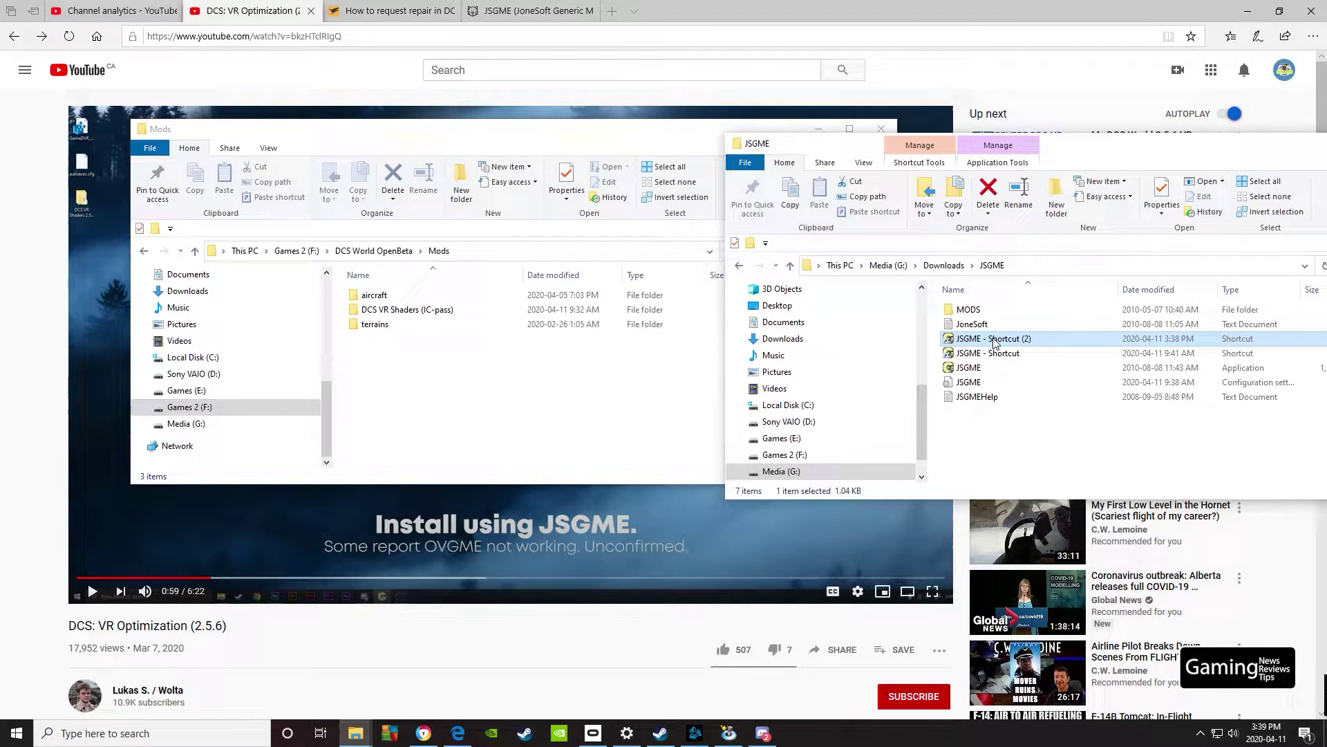
click(612, 468)
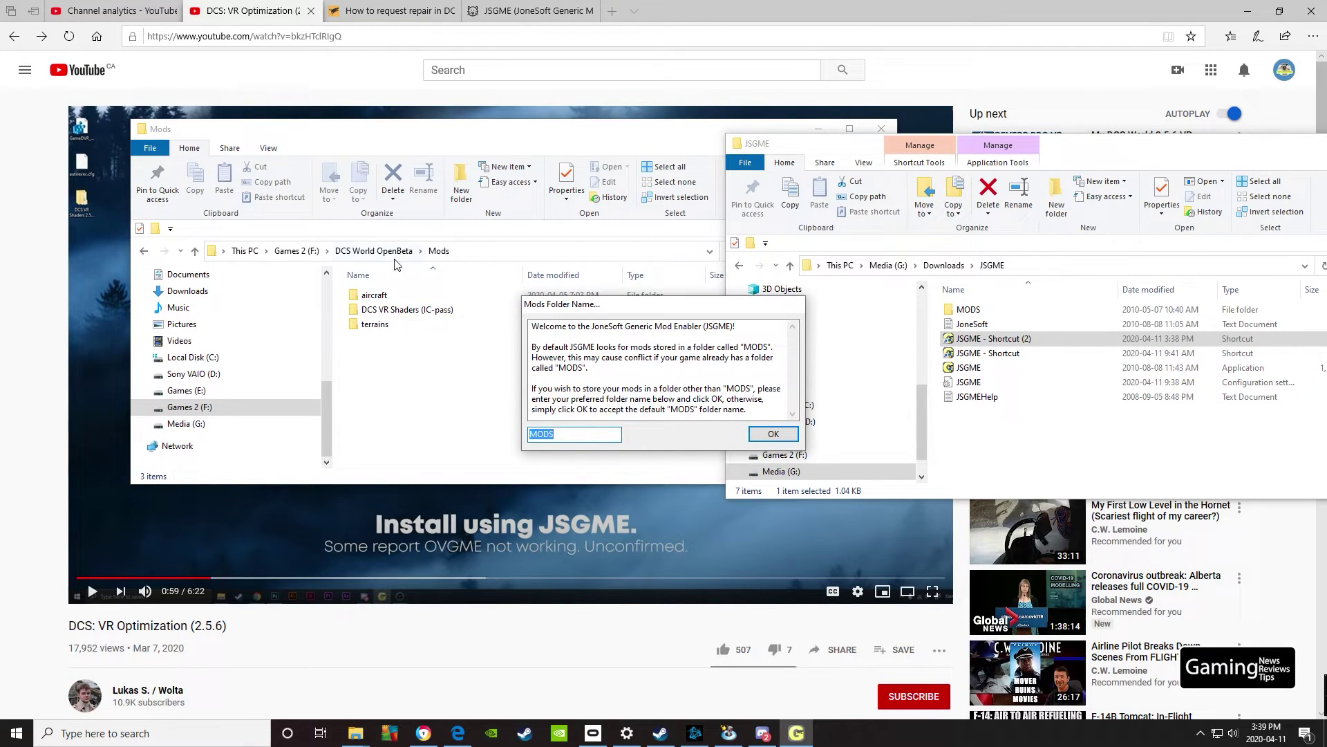
Set the mods folder name to "Mods" in the JSGME welcome dialog and accept it.
click(568, 434)
key(BackSpace)
key(BackSpace)
key(BackSpace)
text(ods)
click(774, 435)
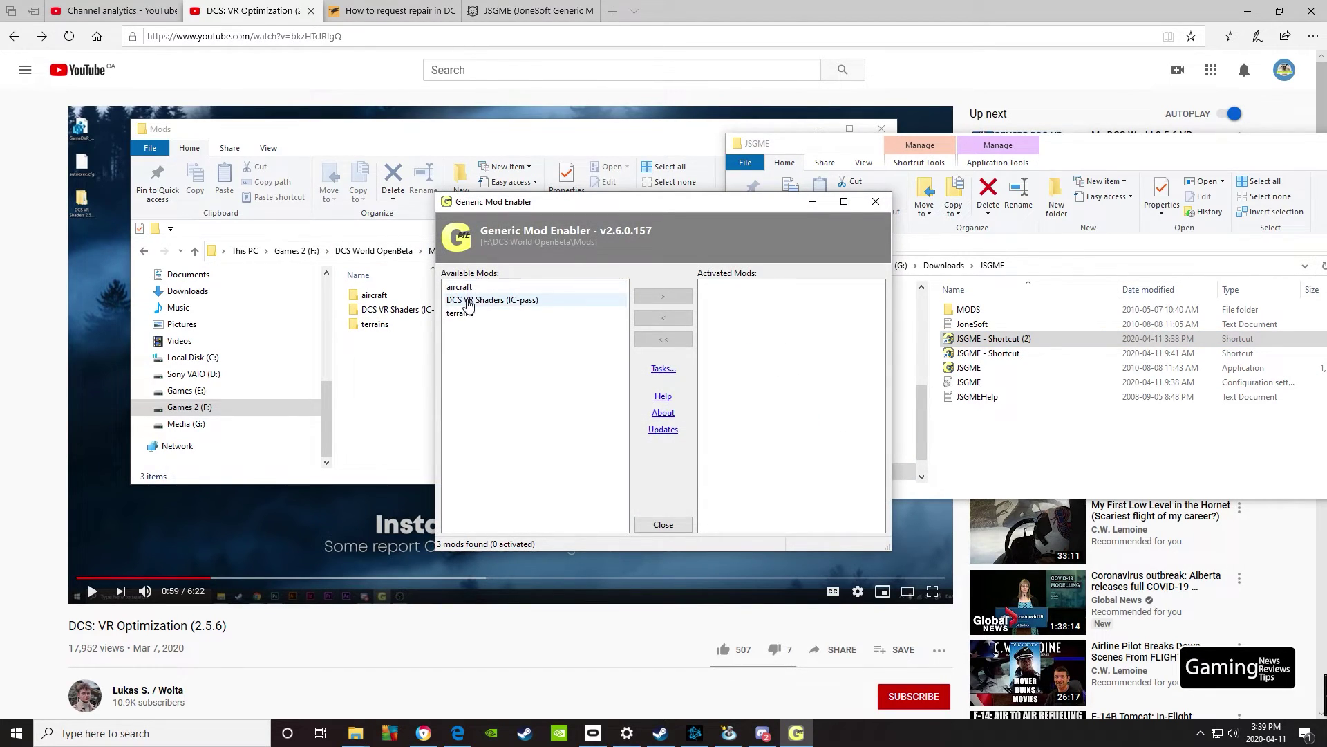
Activate the DCS VR Shaders (IC-pass) mod in the Generic Mod Enabler.
click(509, 301)
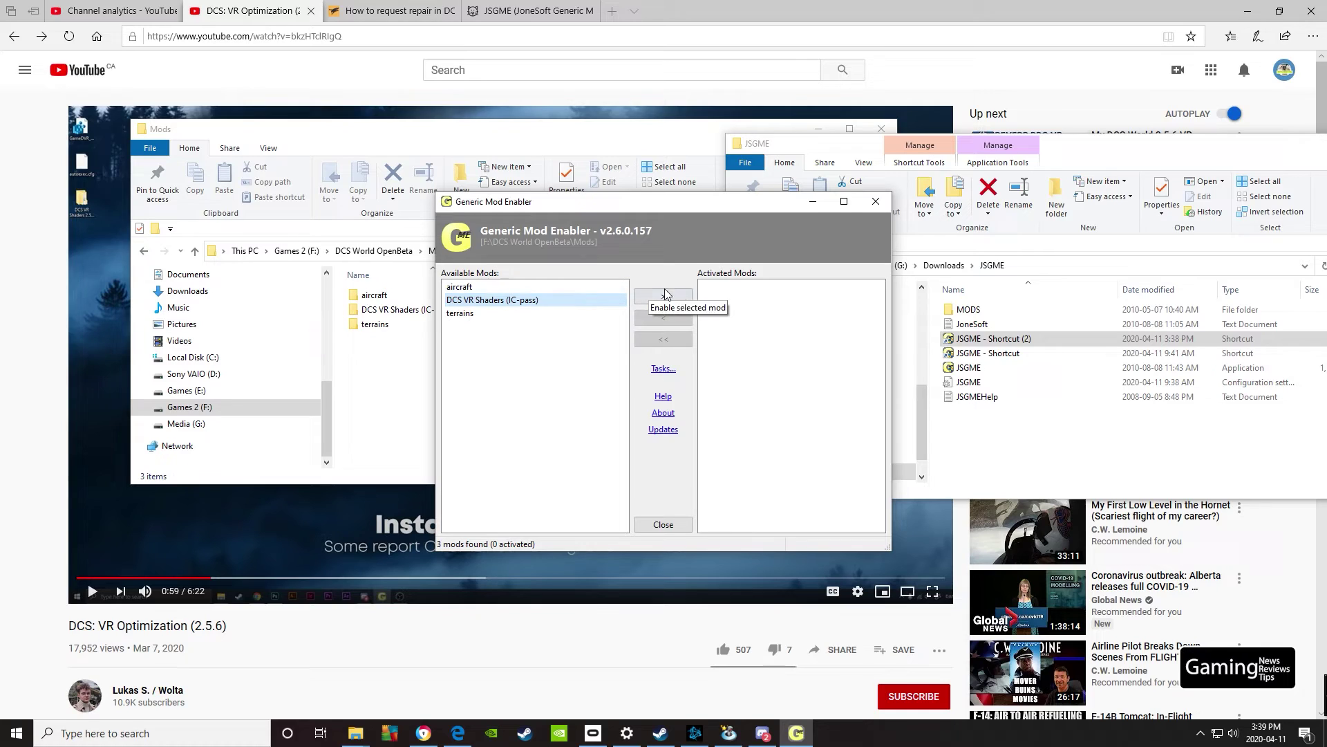
click(671, 298)
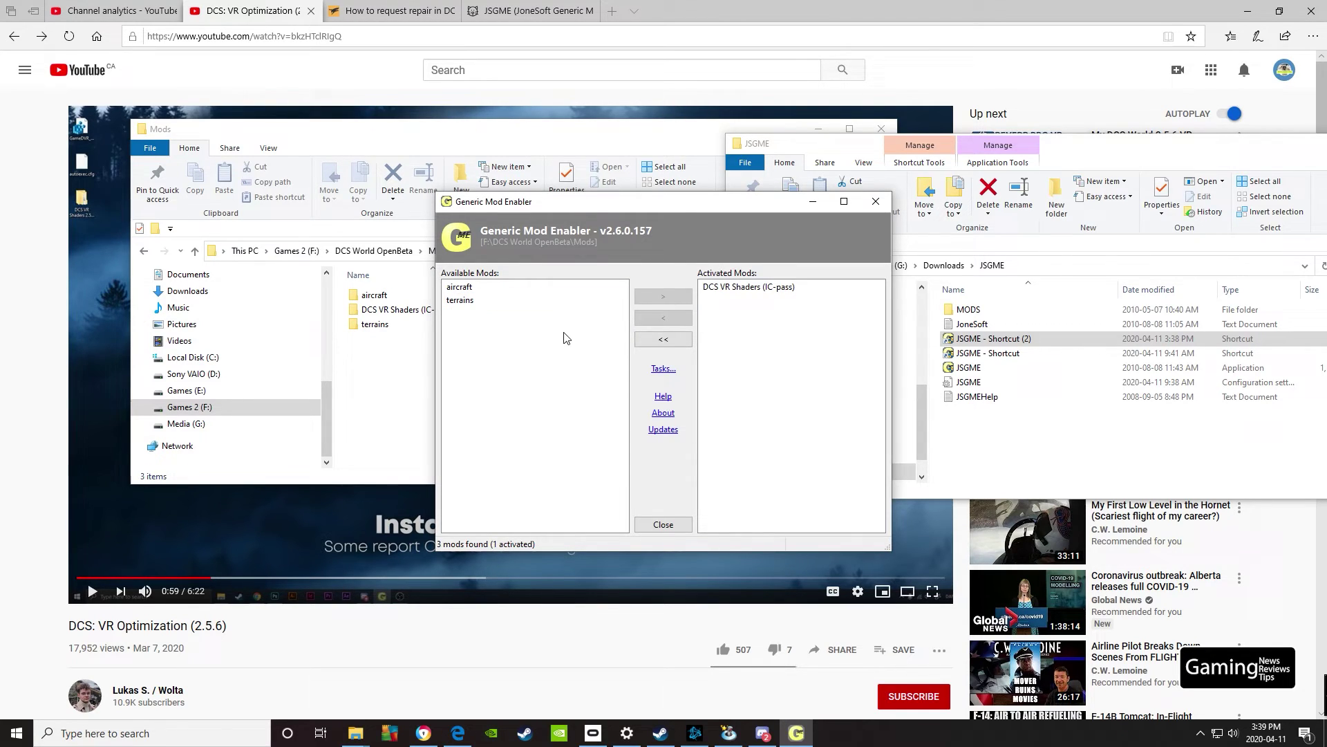